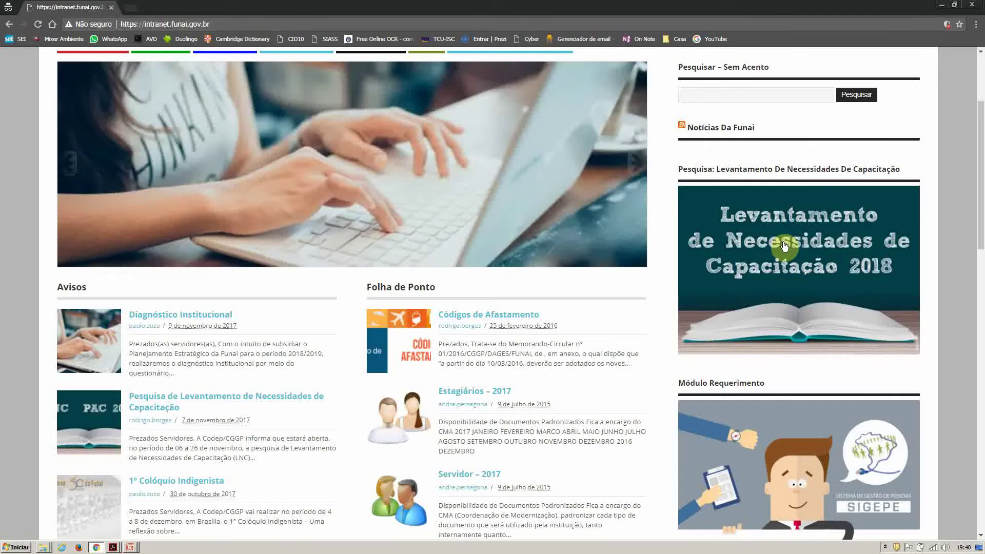
Step: Open the Levantamento de Necessidades de Capacitação - LNC survey and read its PAC-2018 introduction
click(784, 246)
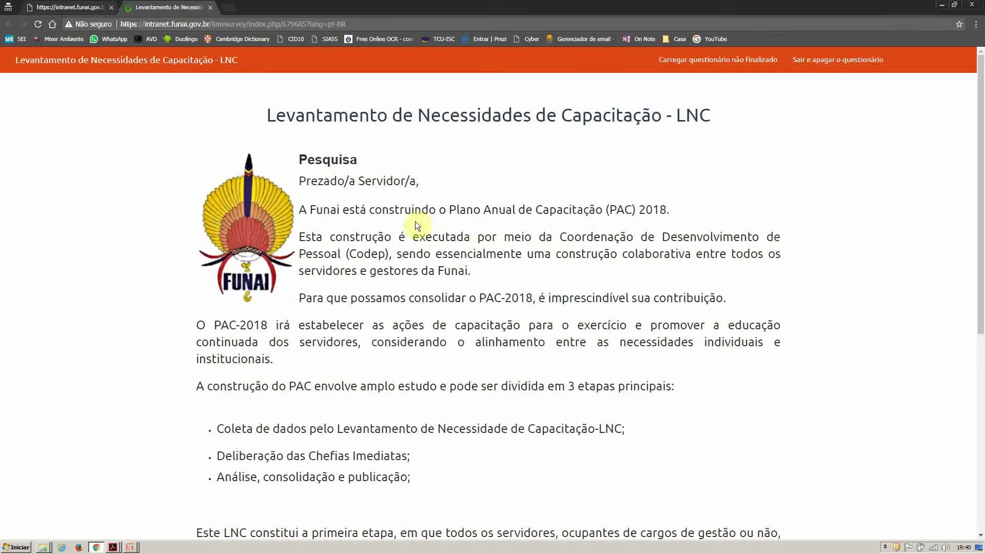
scroll(421, 274, down, 4)
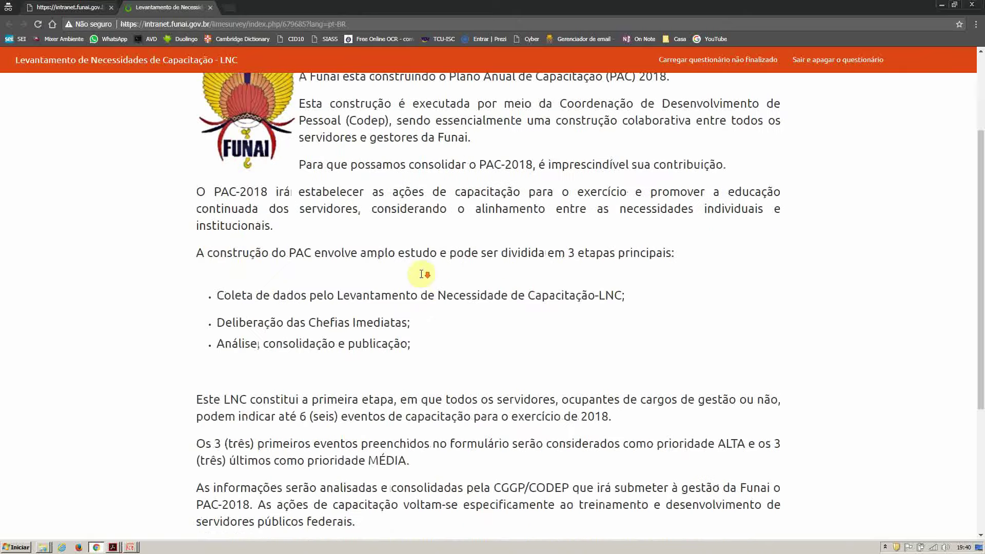
scroll(422, 270, down, 1)
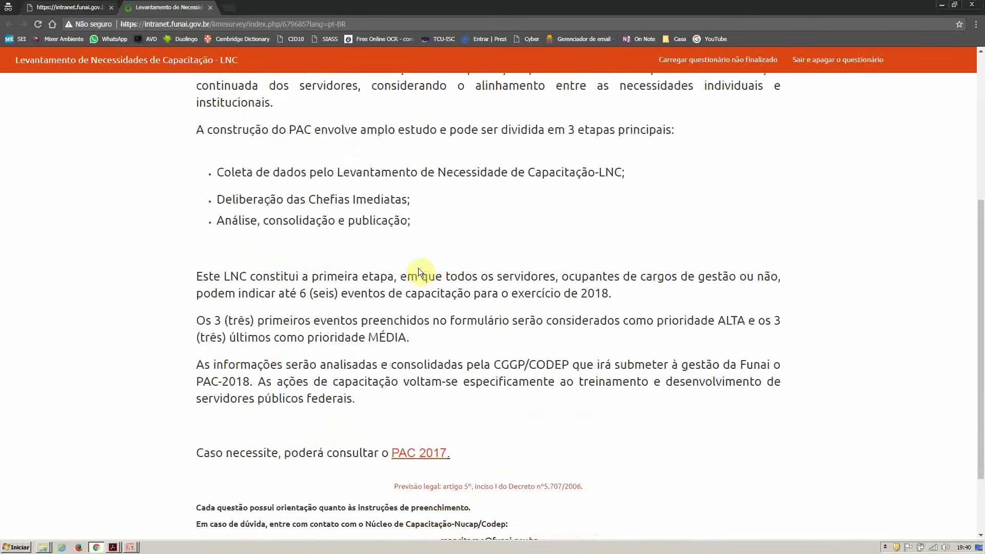
scroll(418, 270, down, 2)
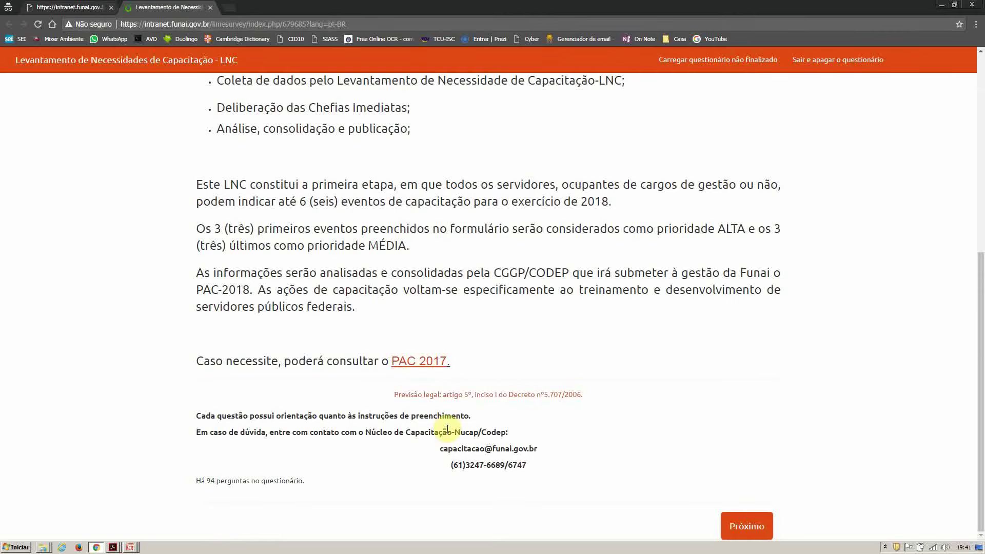
scroll(470, 334, up, 7)
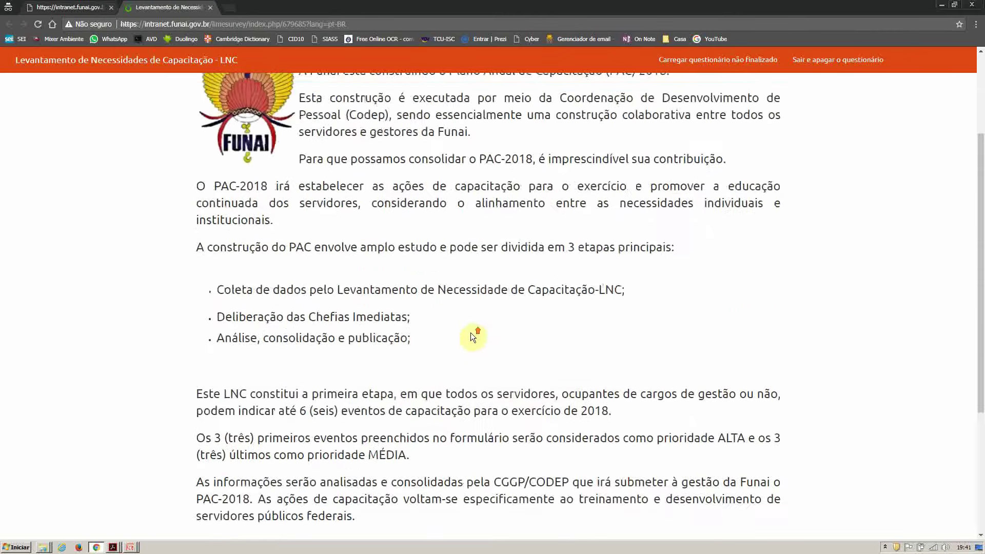
scroll(475, 336, down, 7)
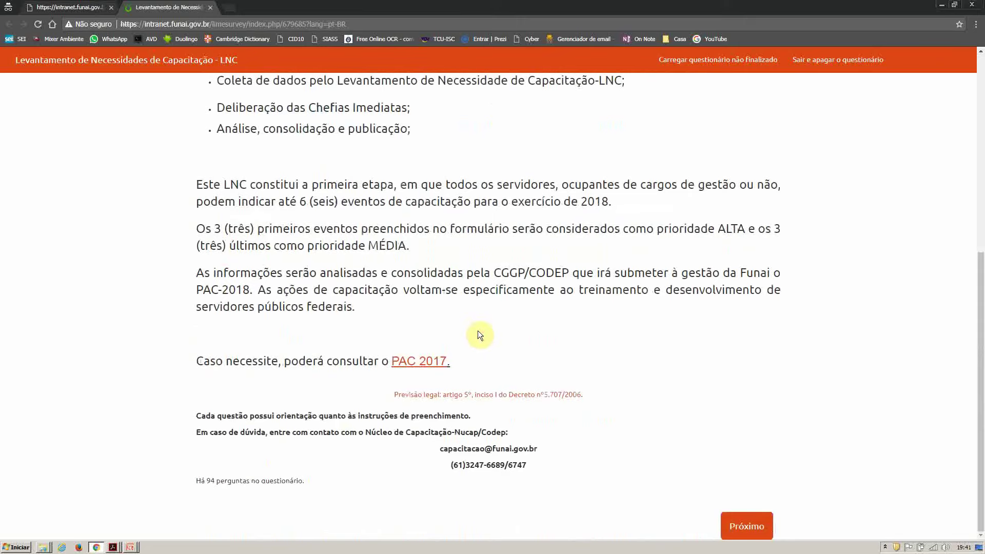
Step: On the Identificação do Servidor page, enter the servant's full name and SIAPE registration number
click(740, 523)
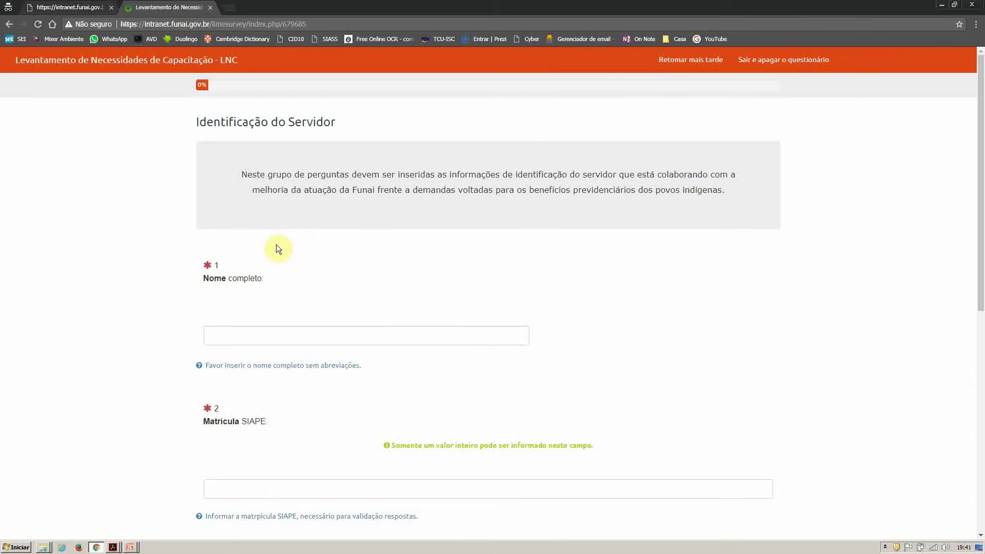
scroll(259, 277, down, 2)
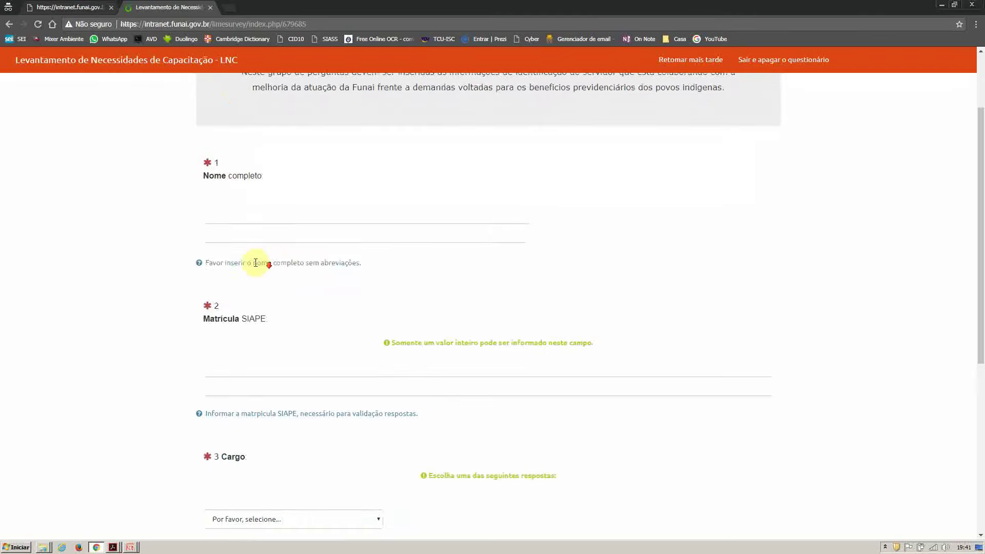
click(255, 234)
text(har)
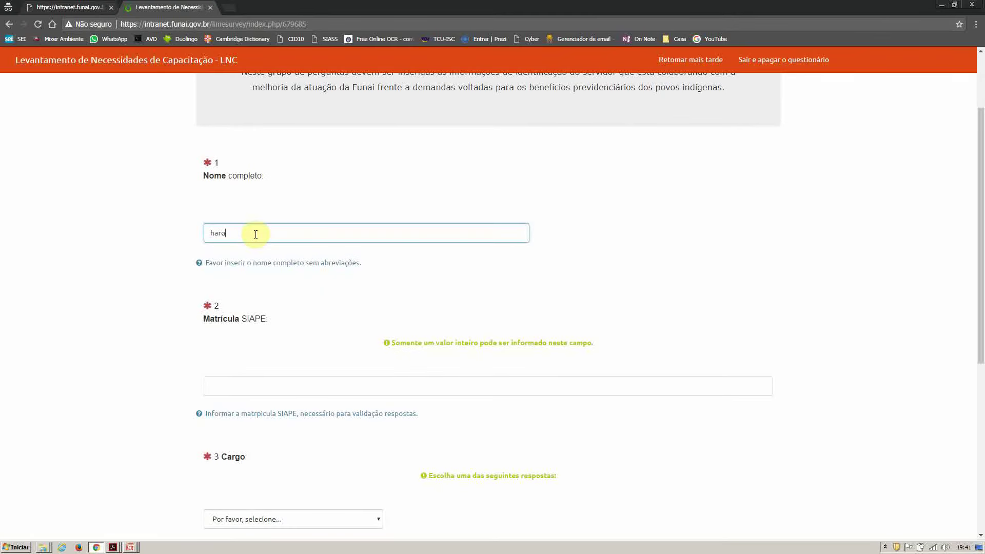
text(o)
key(BackSpace)
key(BackSpace)
key(BackSpace)
key(BackSpace)
key(Tab)
text(1111111)
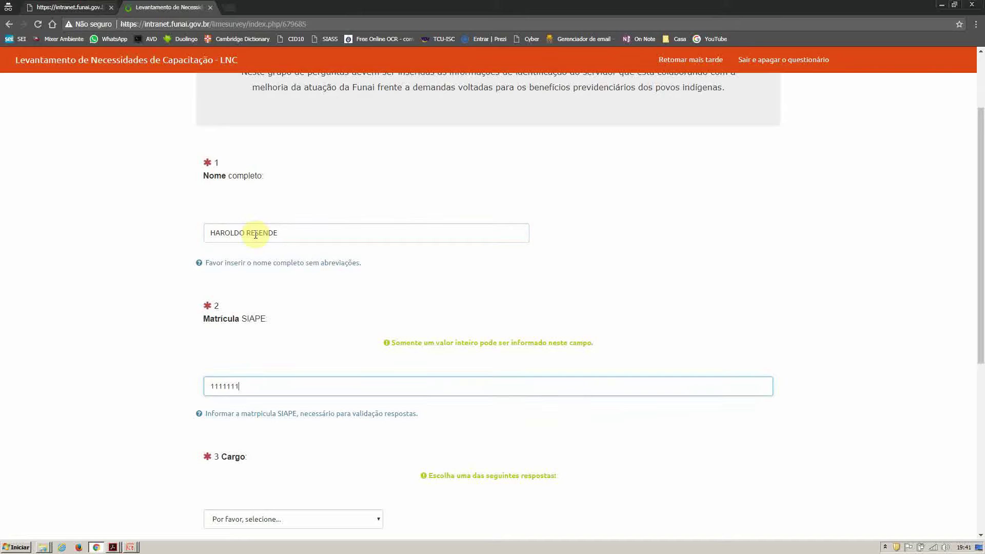
scroll(257, 236, down, 3)
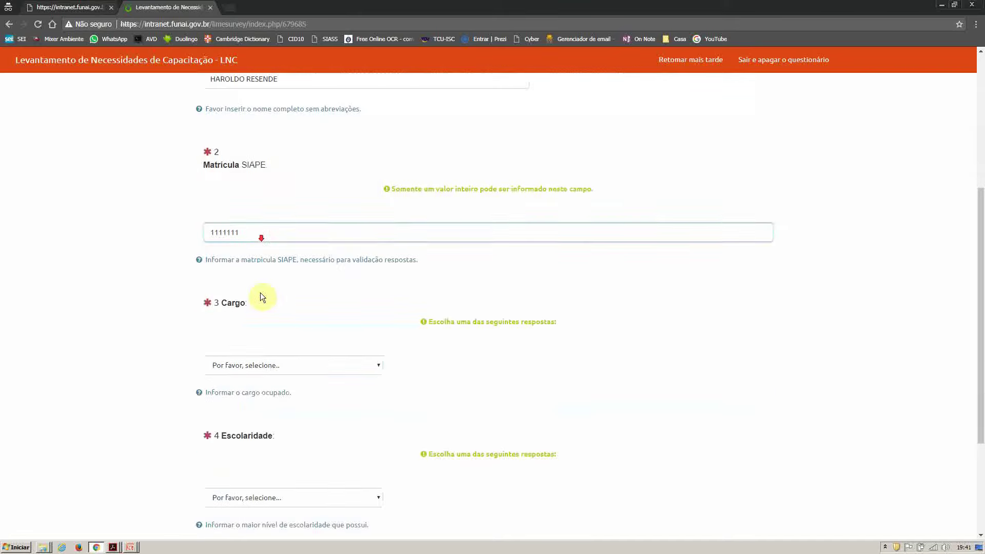
Step: Set Cargo to AGENTE EM INDIGENISMO and Escolaridade to Pós-graduação (Lato senso) - Completo
click(287, 365)
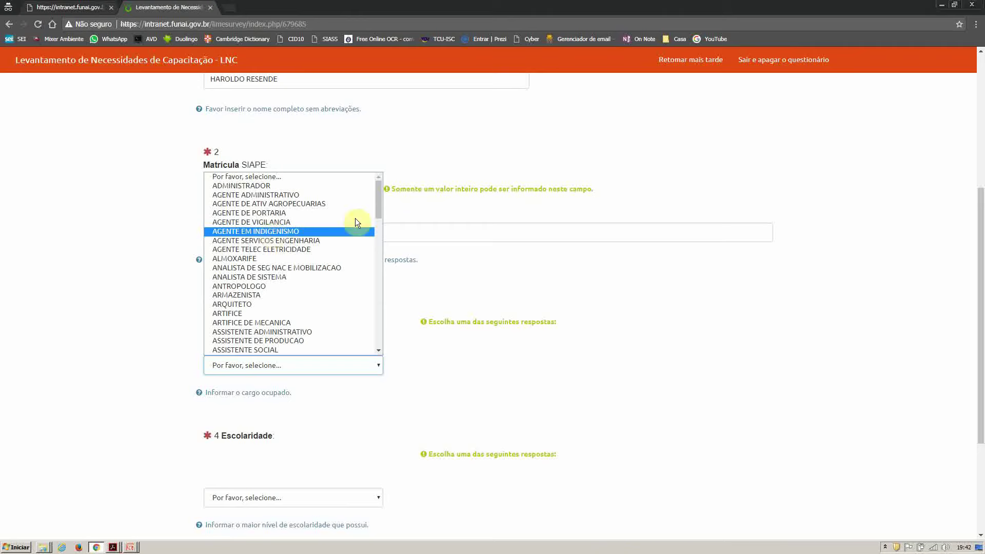
mouse_move(379, 201)
mouse_down()
mouse_move(393, 346)
mouse_move(365, 202)
mouse_move(374, 189)
mouse_up()
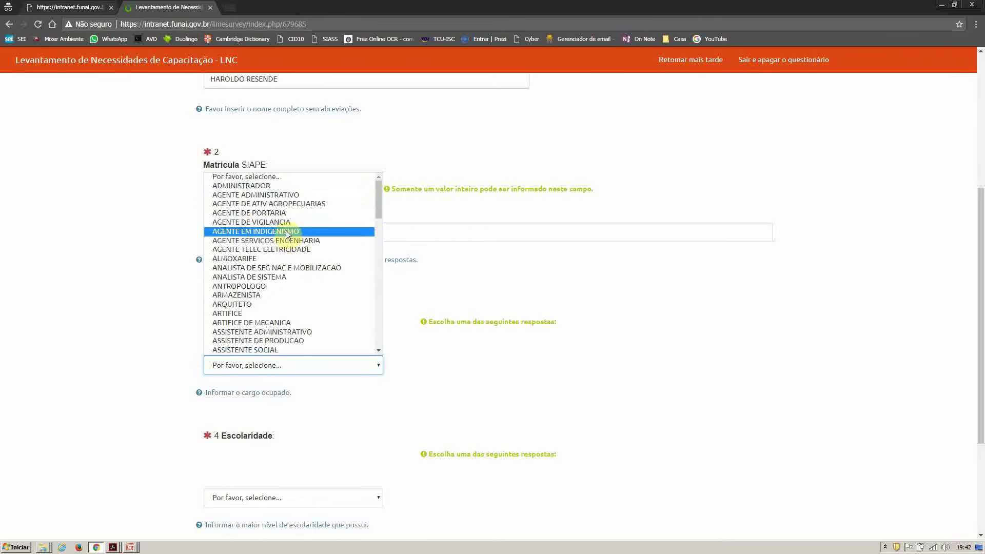
click(287, 234)
scroll(168, 404, down, 3)
click(317, 328)
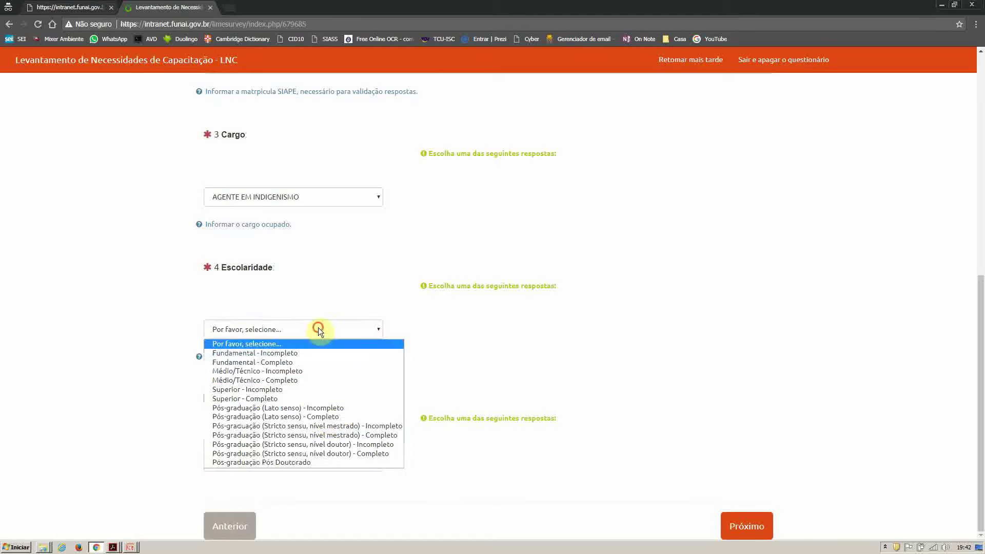
click(329, 416)
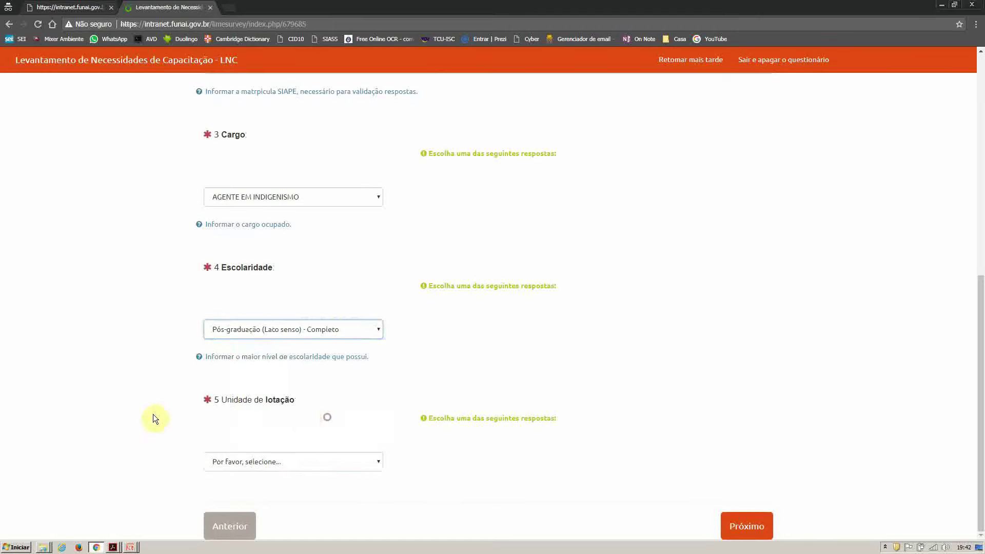
Step: Set unit DAGES, sub-units COORD GERAL DE GESTAO DE PESSOAS and COORD DE DESENVOLVIMENTO DE PESSOAL, then continue
click(369, 460)
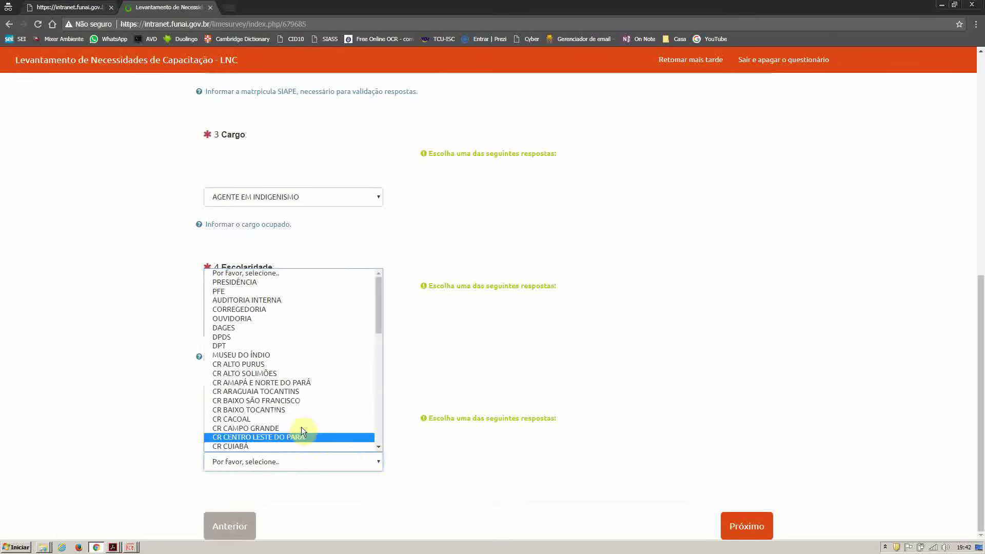
click(235, 328)
scroll(167, 411, down, 2)
scroll(167, 411, down, 1)
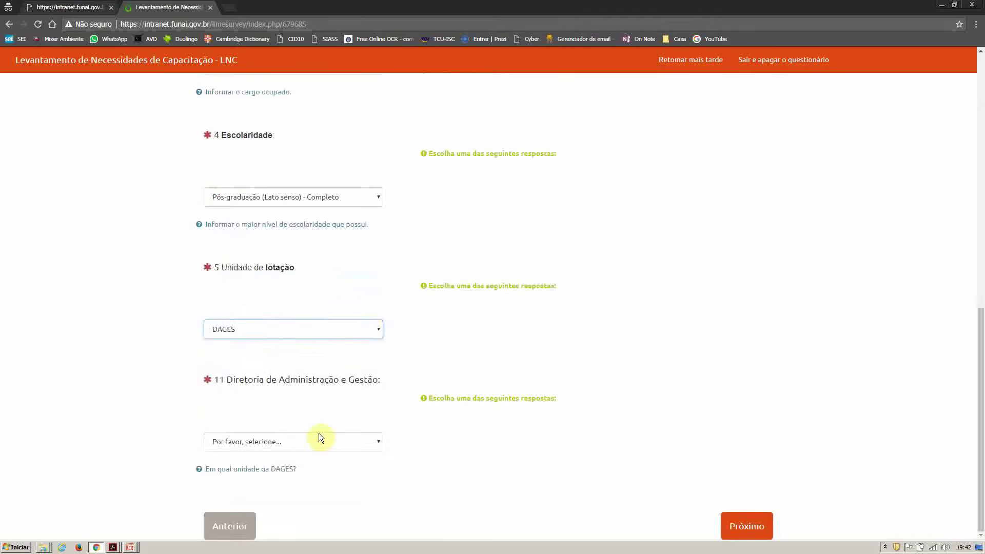
click(318, 439)
click(296, 416)
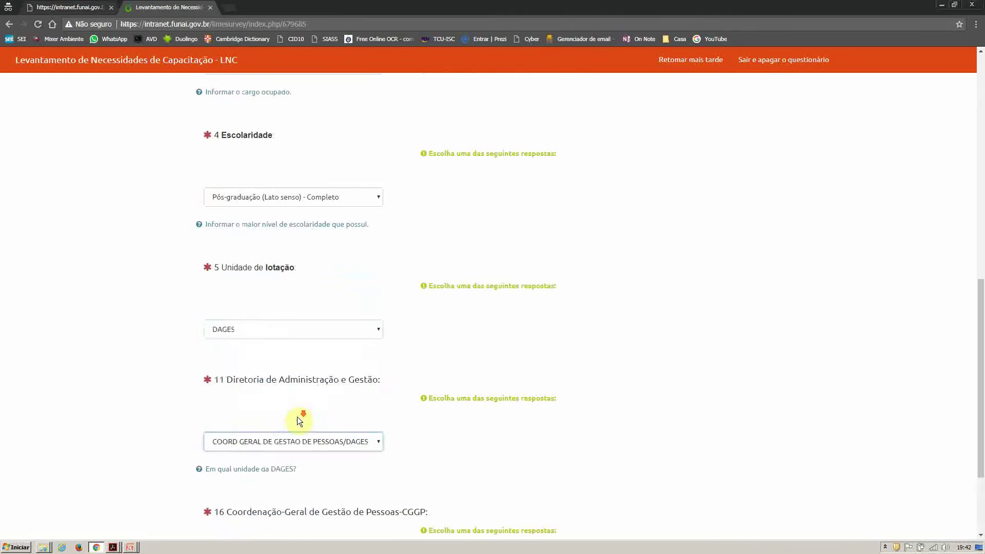
scroll(298, 423, down, 2)
click(307, 442)
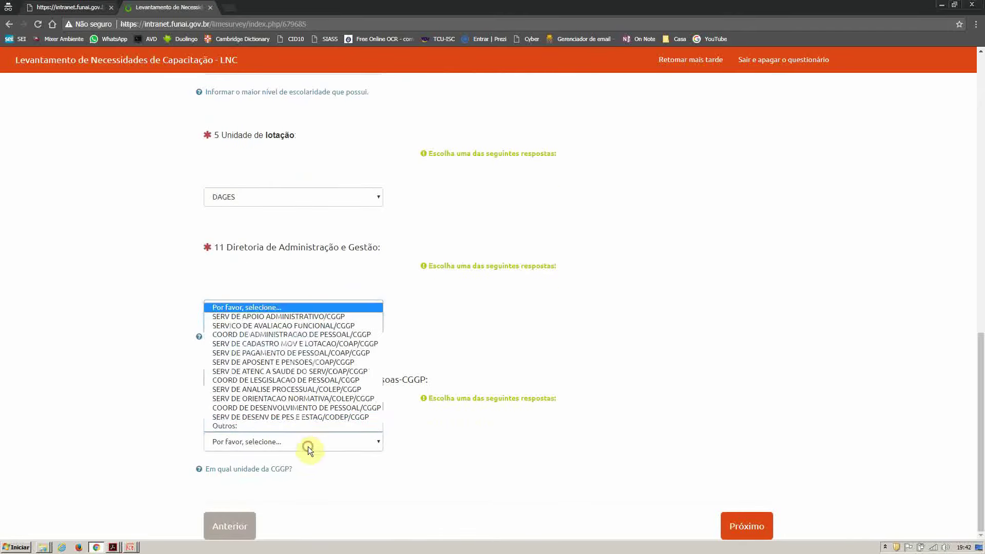
click(296, 408)
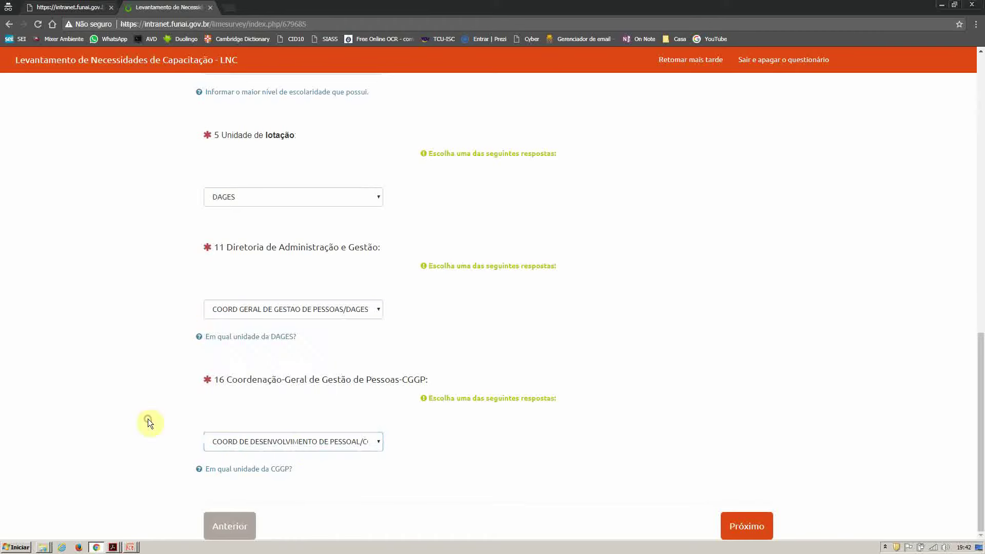
click(740, 528)
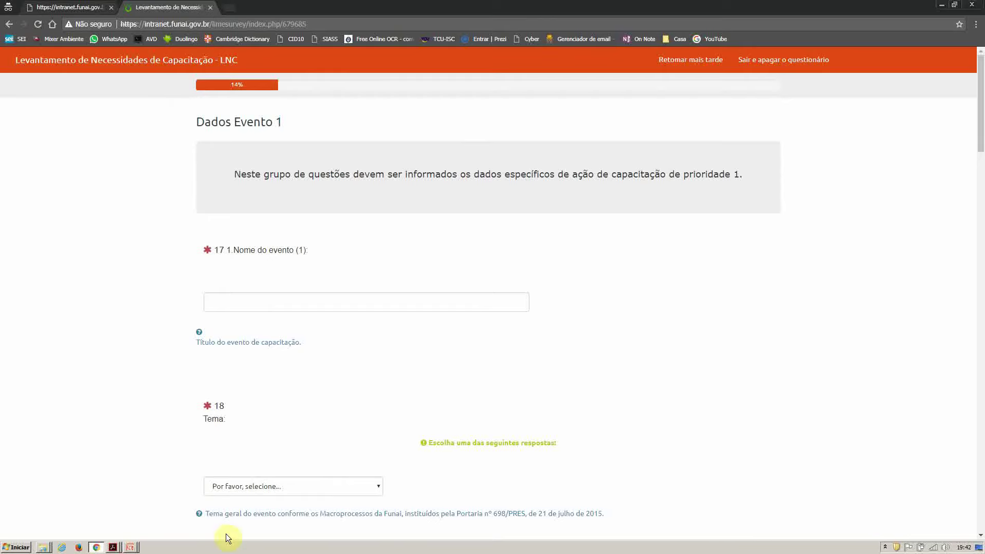
click(115, 547)
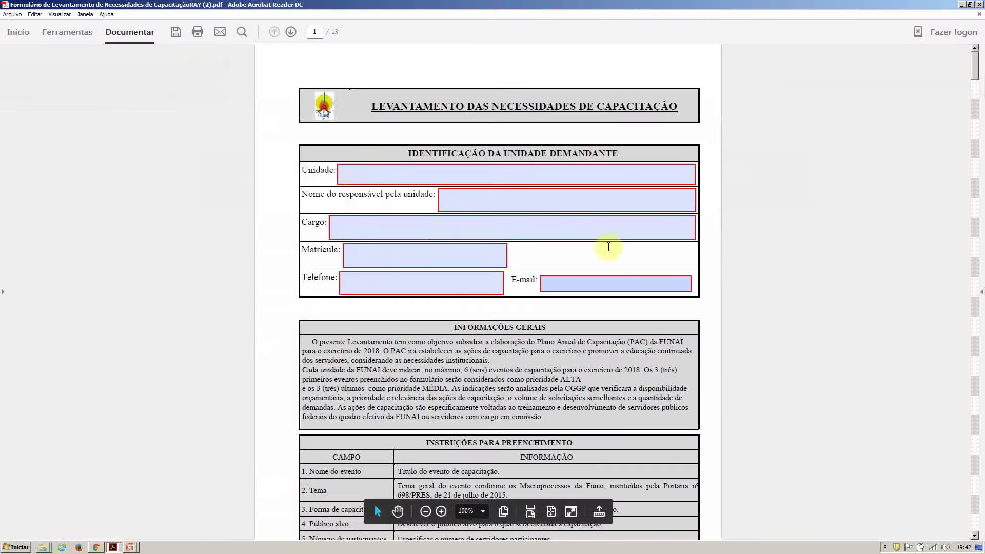
scroll(563, 302, down, 10)
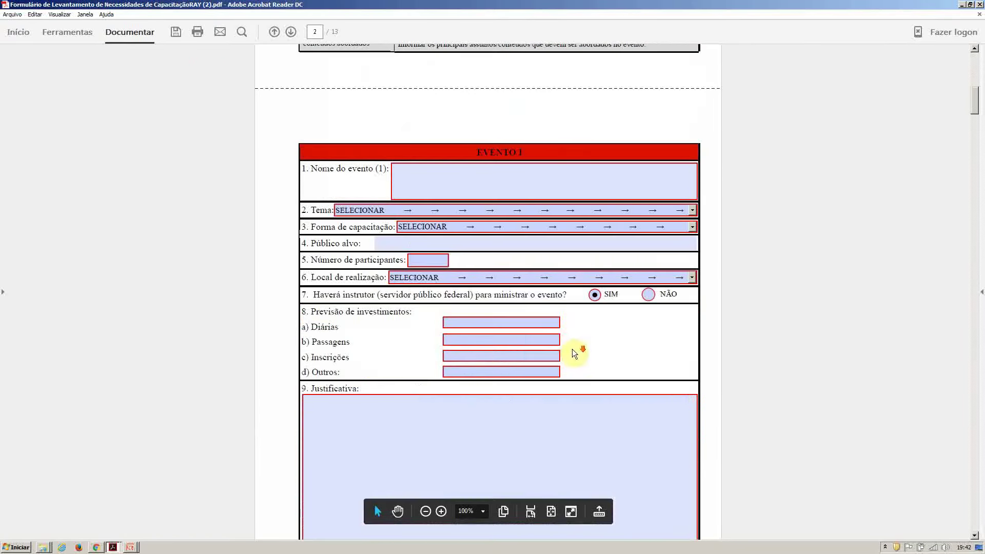
key(alt+Tab)
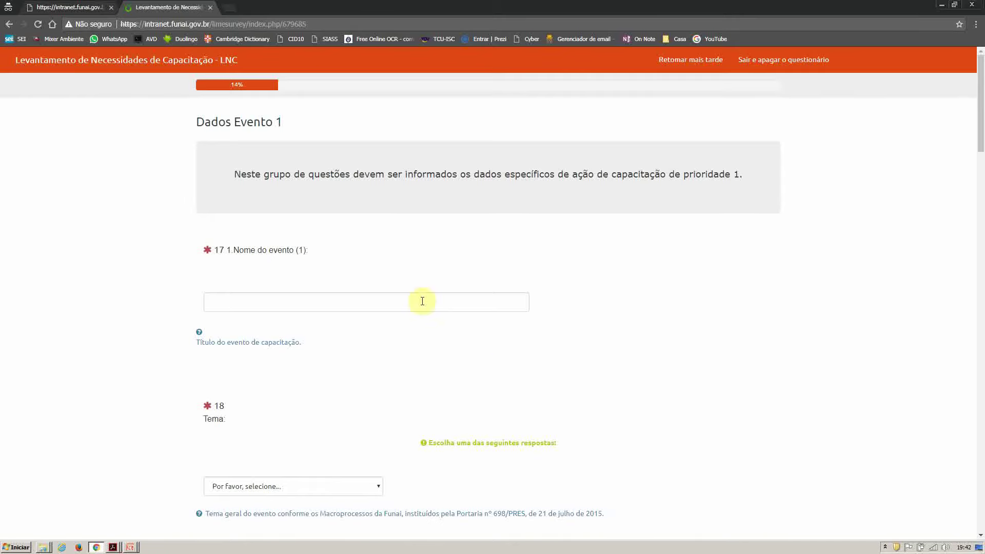
Step: Enter CURSO EXEMPLO as the first event's name in question 17
scroll(405, 312, down, 2)
click(338, 200)
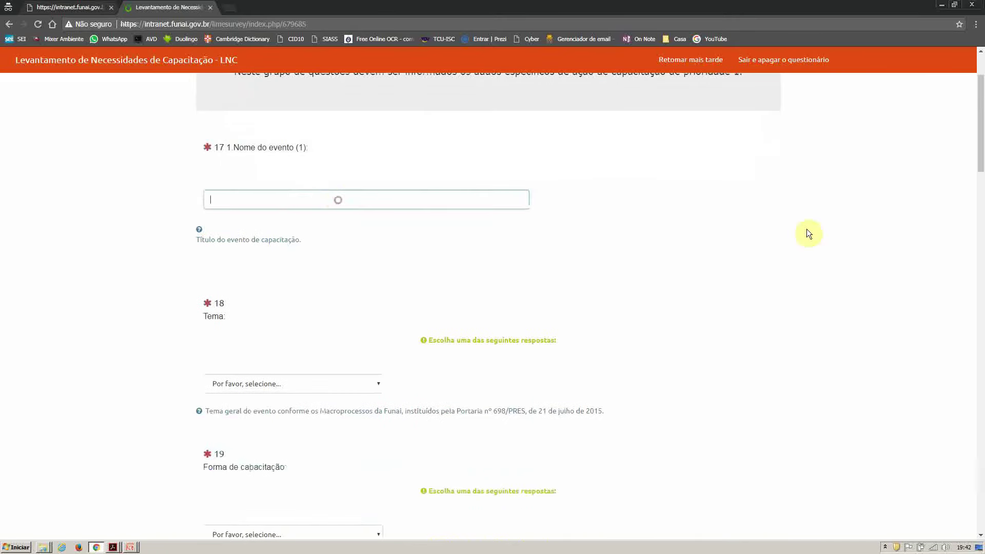
text(CURSO EXEMPLO)
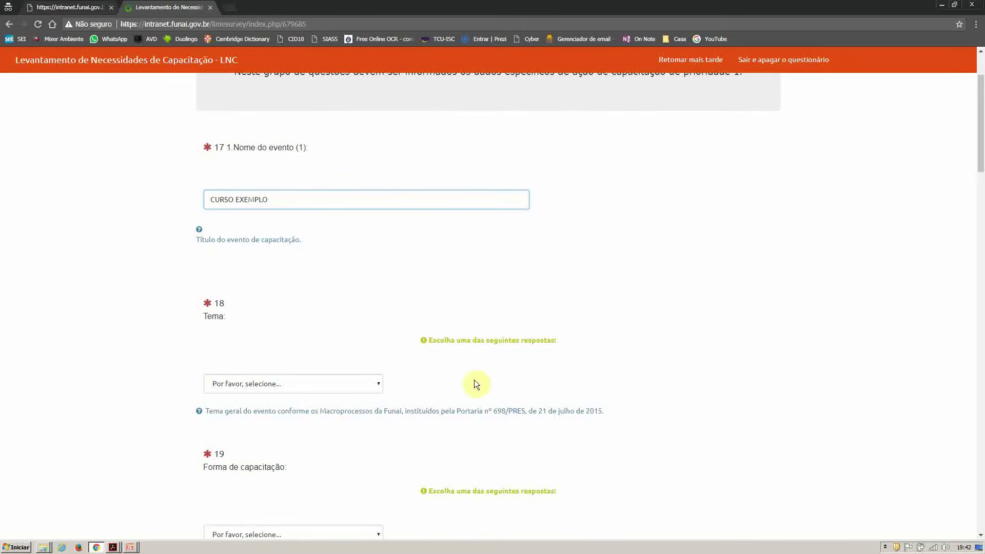
click(363, 384)
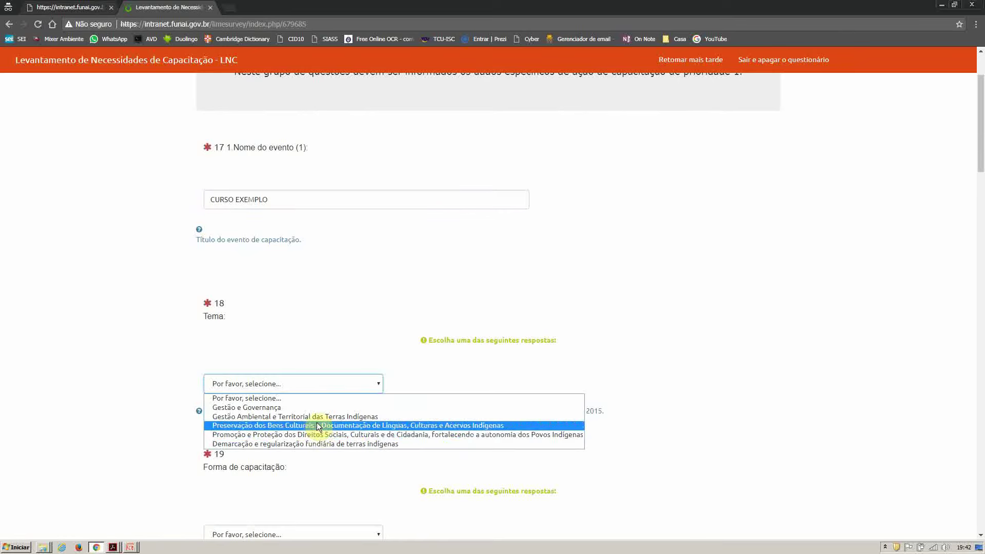
Step: Set Tema to Gestão e Governança and Forma de capacitação to Oficina/Workshop/Curso de aperfeiçoamento
click(268, 408)
scroll(105, 402, down, 4)
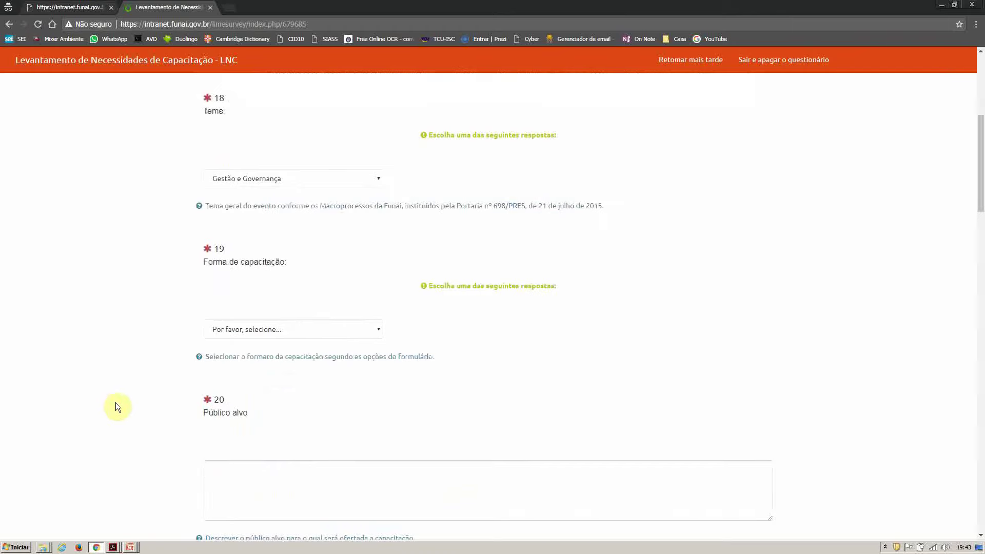
scroll(115, 402, down, 1)
click(372, 277)
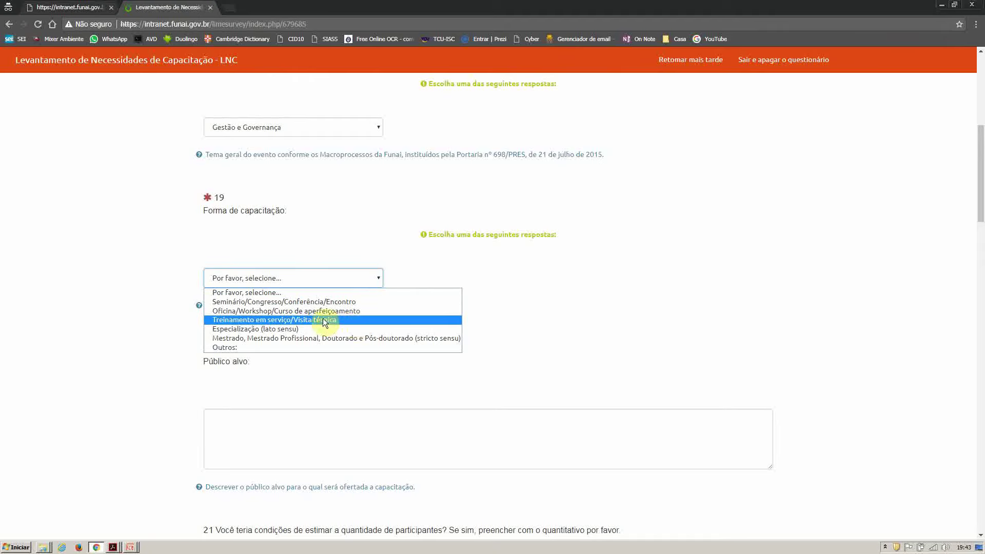
click(242, 349)
click(370, 276)
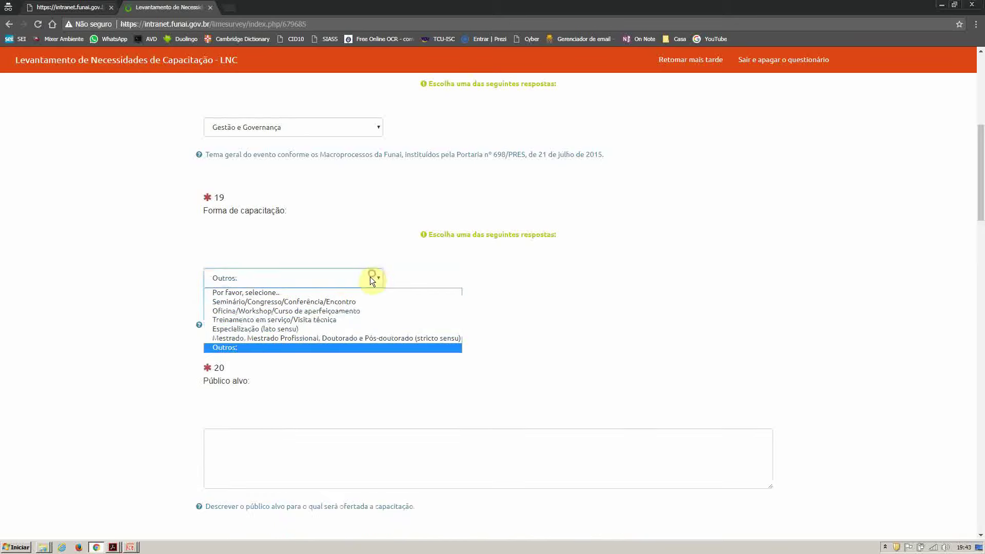
click(338, 312)
scroll(109, 361, down, 2)
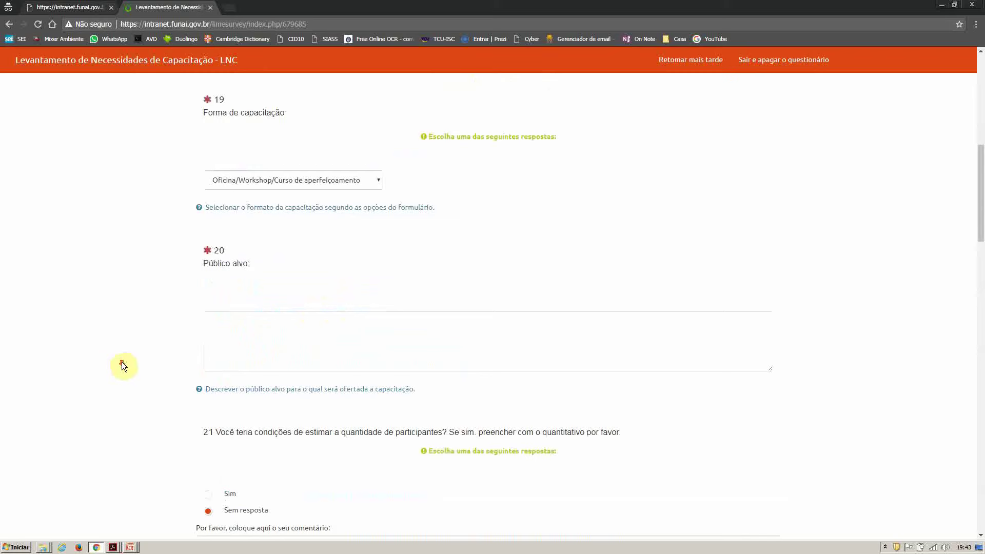
Step: Enter SERVIDORES FUNAI as the Público alvo answer for question 20
click(225, 326)
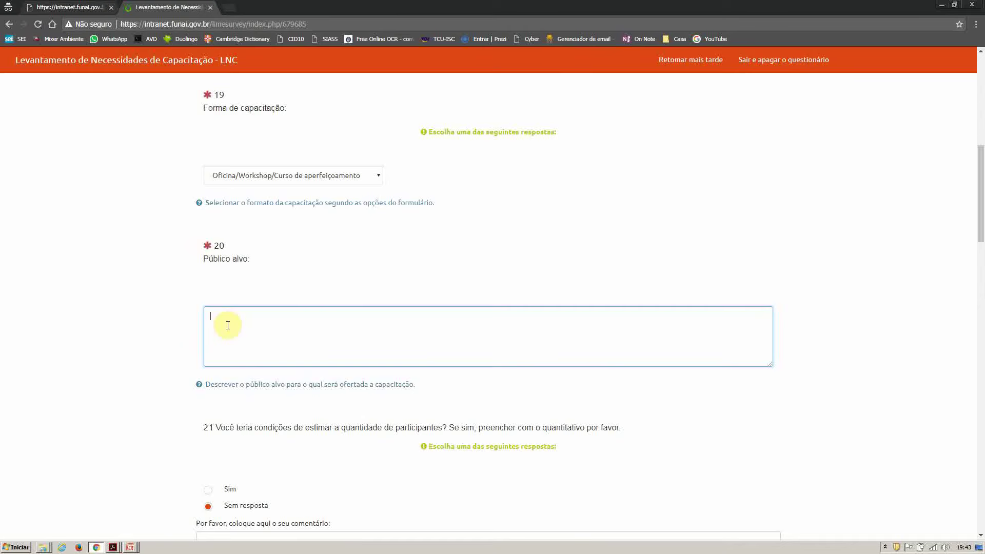
text(SERVIDORES FUNAI)
click(148, 379)
scroll(152, 383, down, 4)
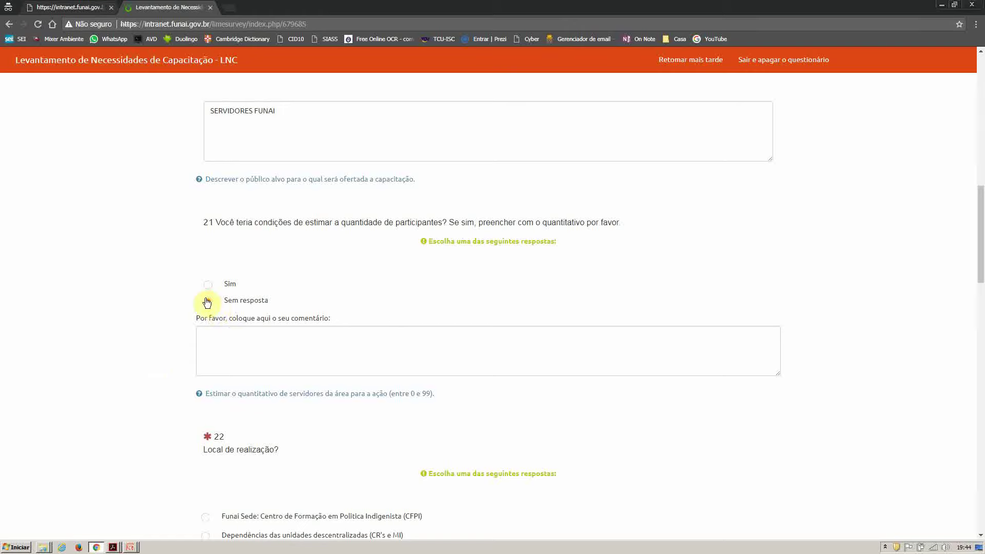
Step: Record 20 ALUNOS POR TURMA as the participant quantity comment in question 21
click(230, 335)
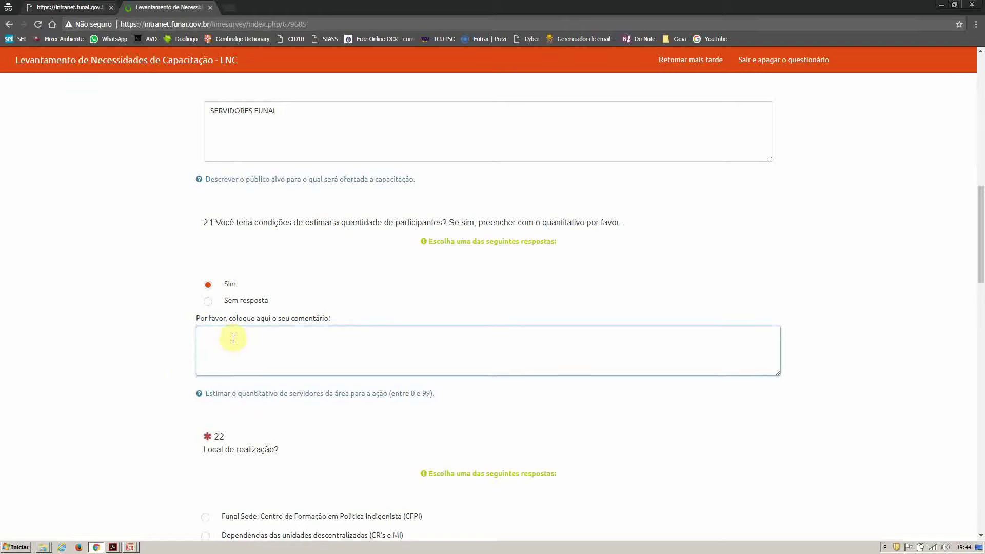
text(20 ALUNOS POR TURMA)
click(137, 418)
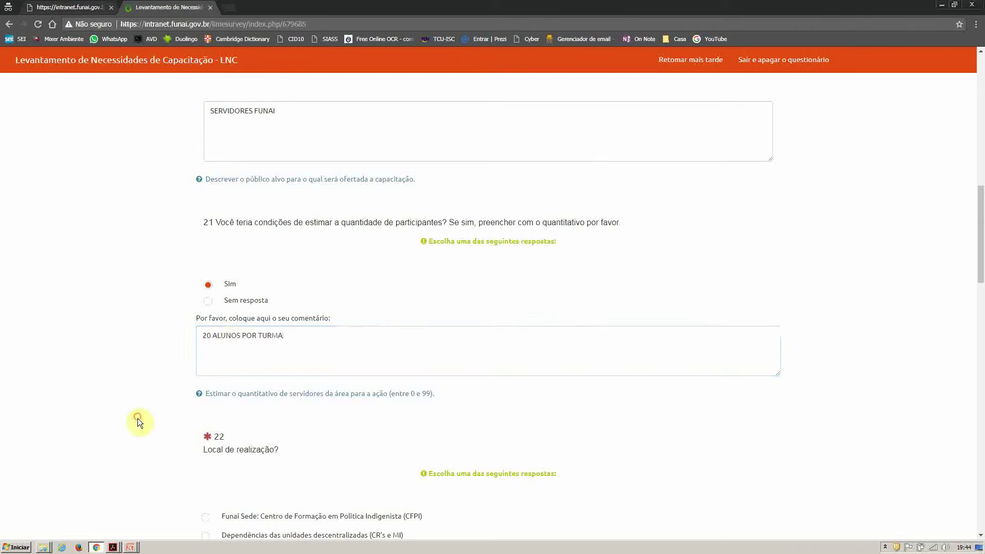
scroll(141, 429, down, 3)
scroll(144, 437, down, 3)
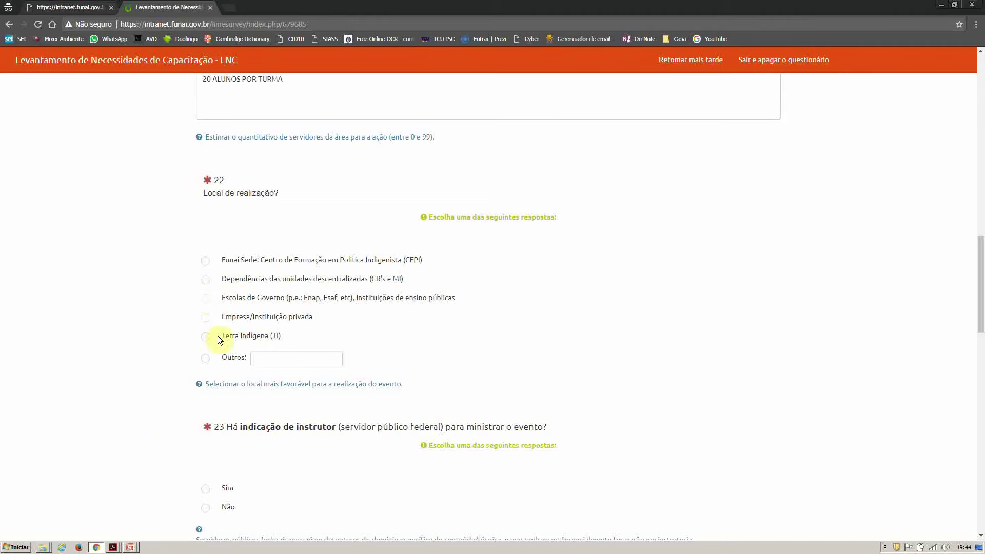
Step: Set question 22's location to Funai Sede: Centro de Formação em Política Indigenista (CFPI)
click(205, 358)
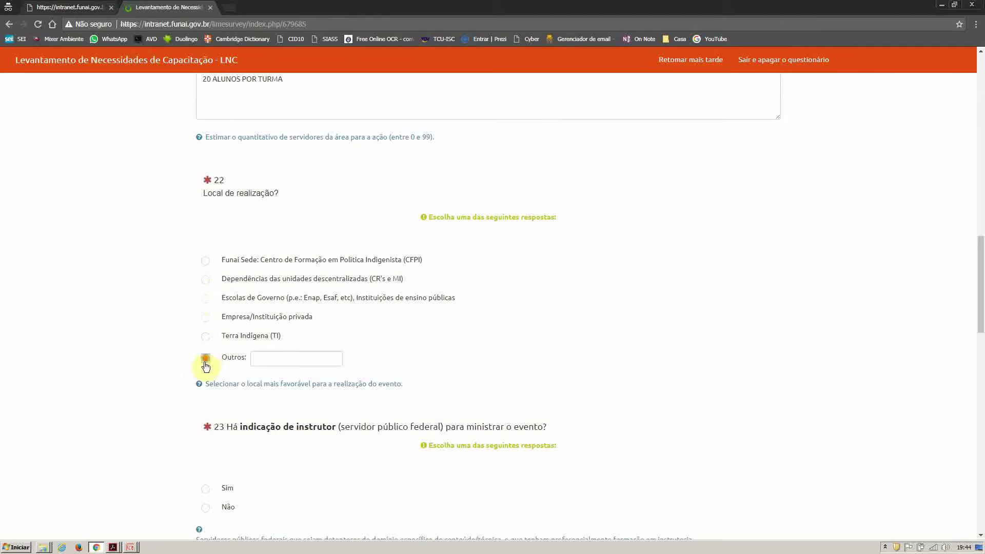
click(205, 261)
scroll(142, 318, down, 3)
scroll(144, 321, down, 1)
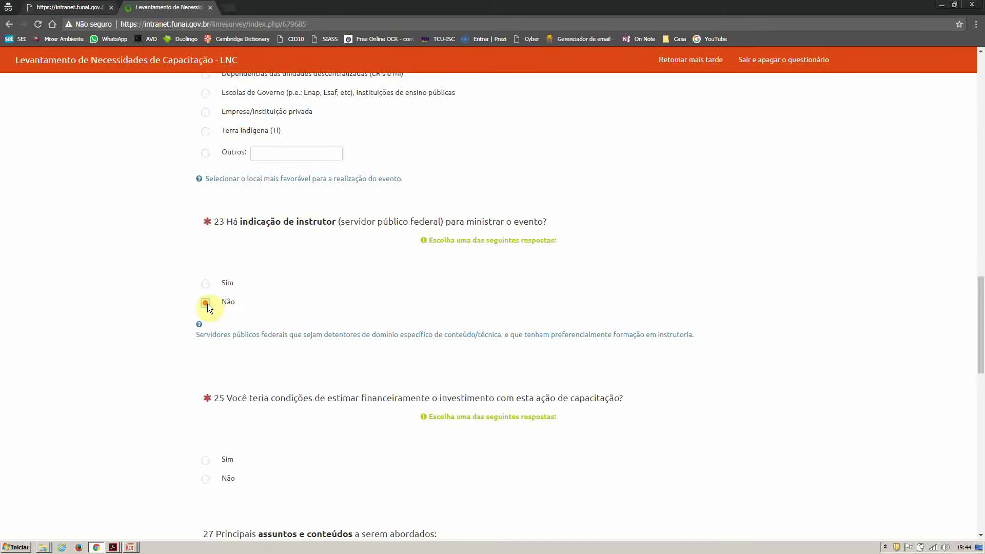
Step: Answer Não to question 23 on instructor indication, so question 24 disappears
click(205, 282)
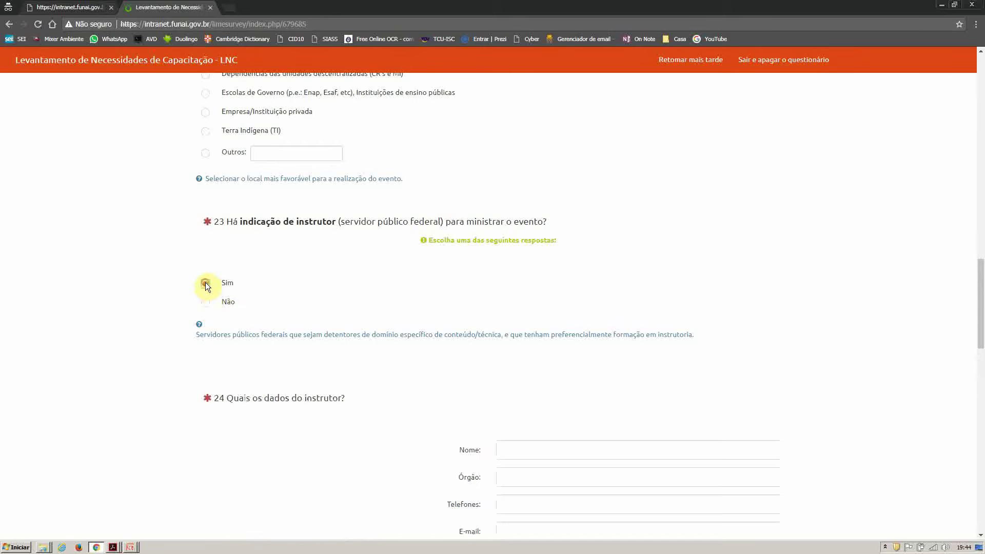
scroll(186, 294, down, 2)
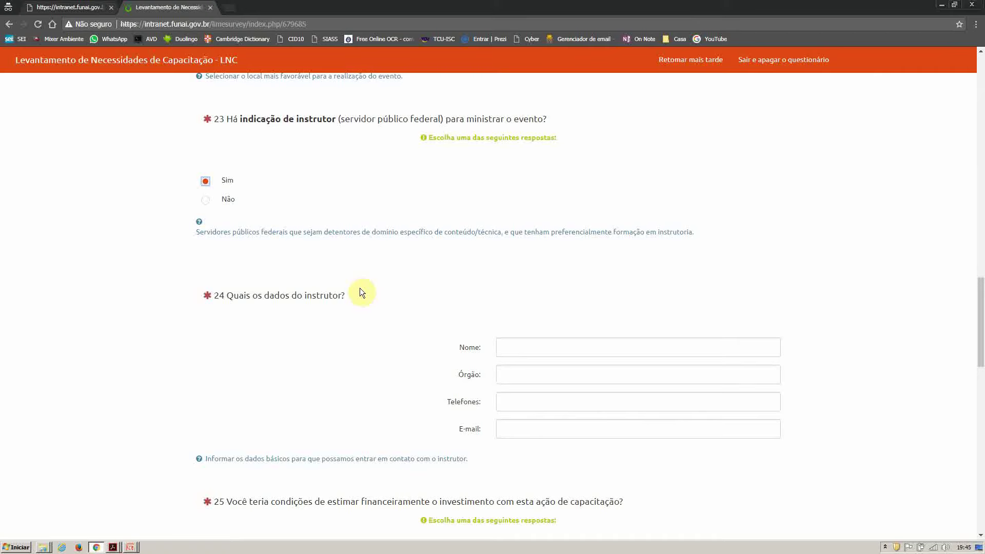
click(506, 348)
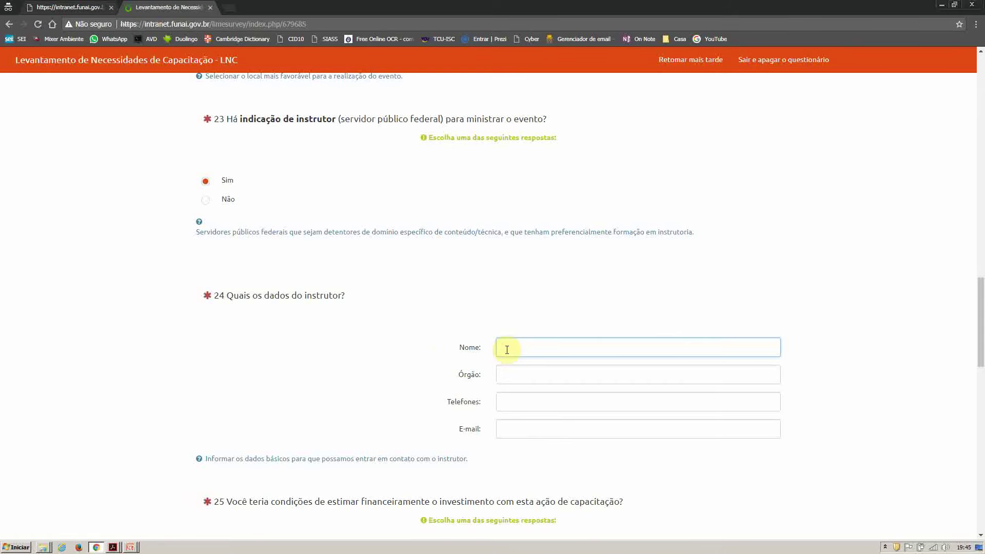
click(206, 201)
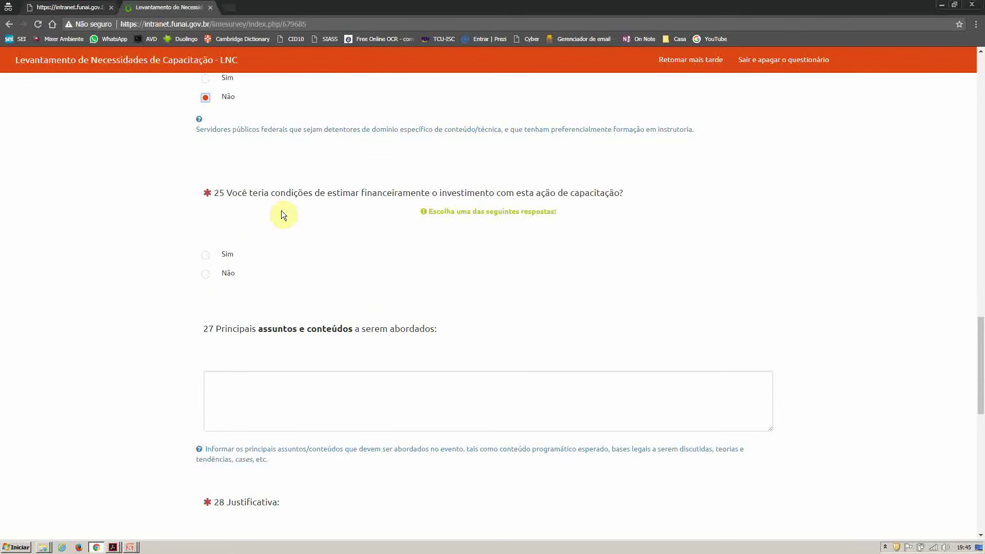
Step: Answer Não to question 25 on estimating the investment, removing the question 26 expense breakdown
click(207, 256)
scroll(380, 268, down, 2)
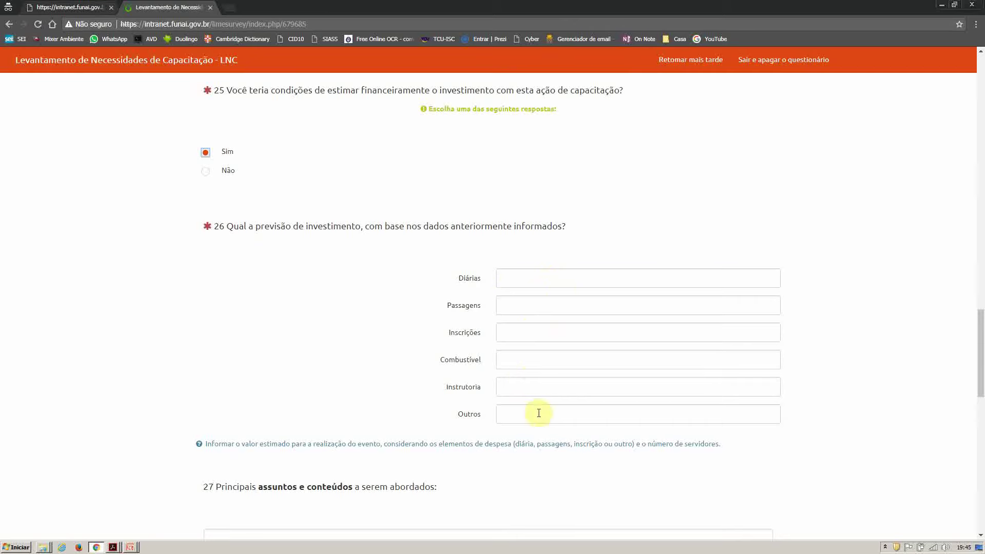
click(501, 285)
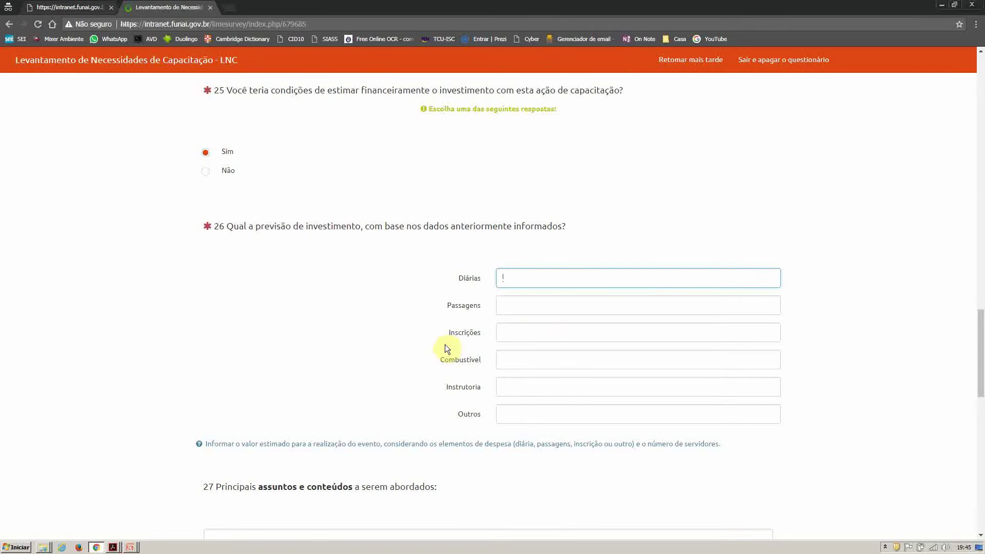
click(205, 172)
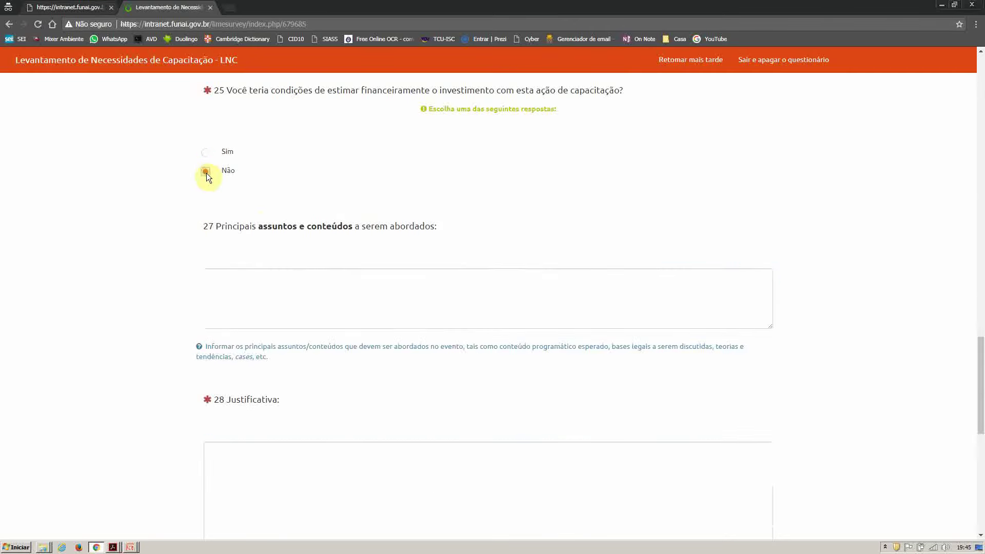
scroll(300, 160, up, 1)
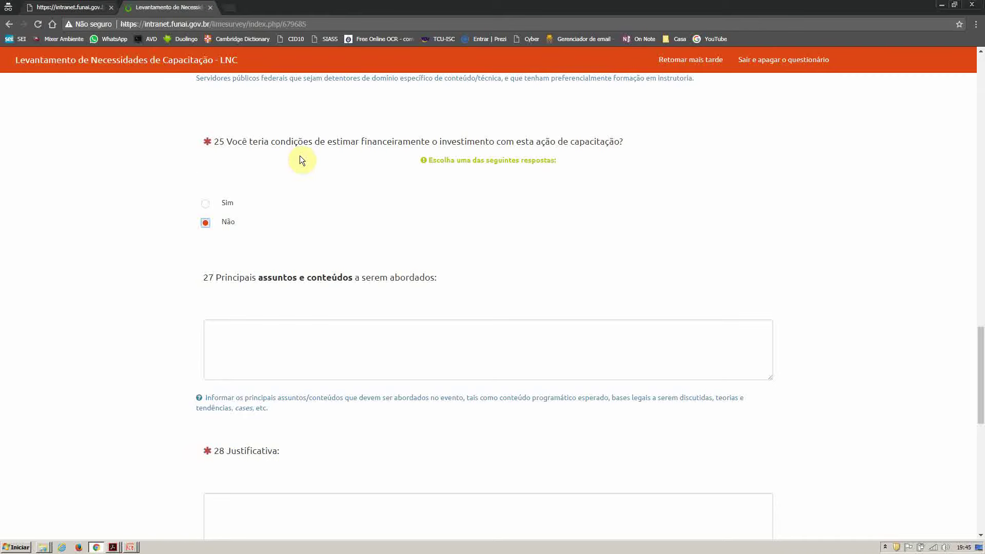
scroll(301, 159, down, 1)
click(241, 282)
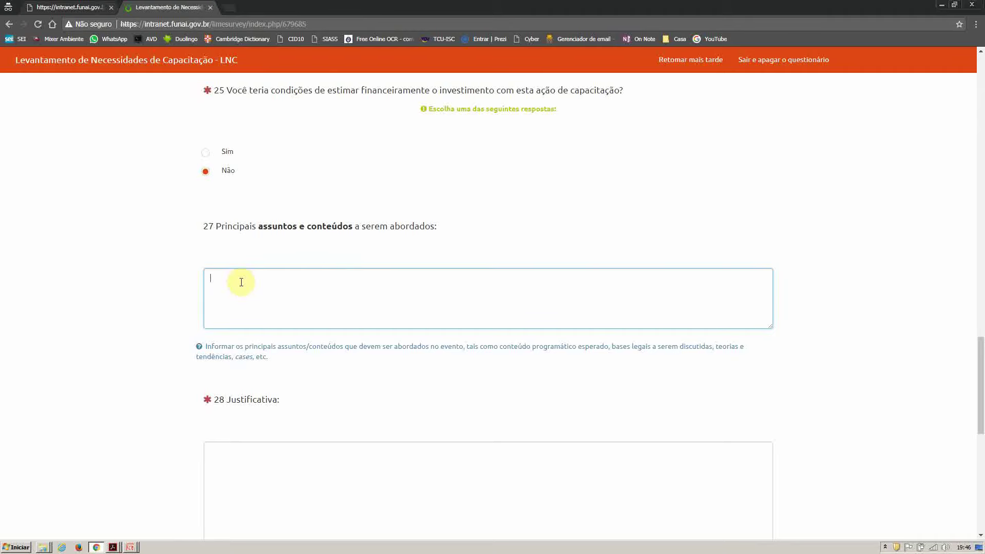
Step: Leave question 27 on main subjects blank and place the cursor in question 28's Justificativa box
click(241, 282)
scroll(241, 283, down, 2)
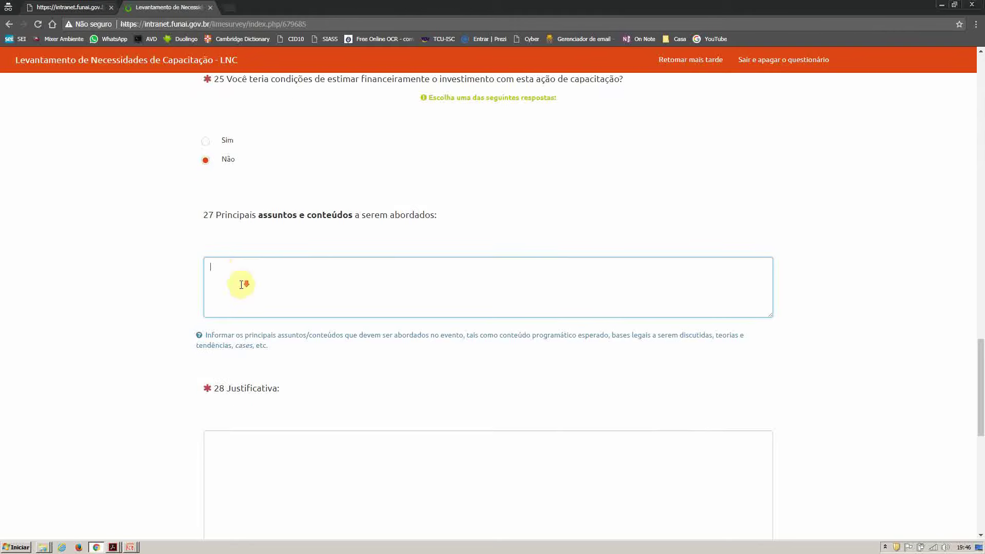
scroll(259, 354, down, 1)
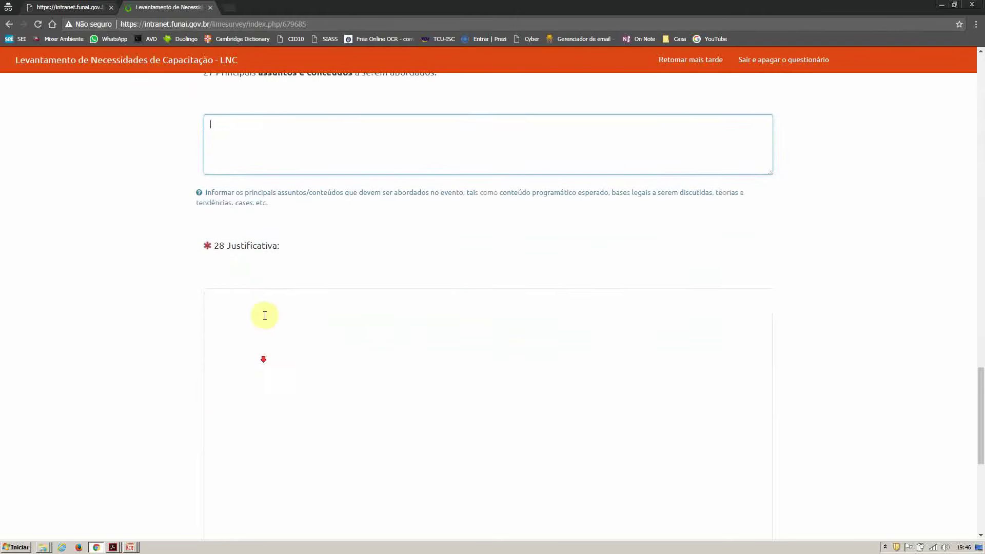
click(263, 315)
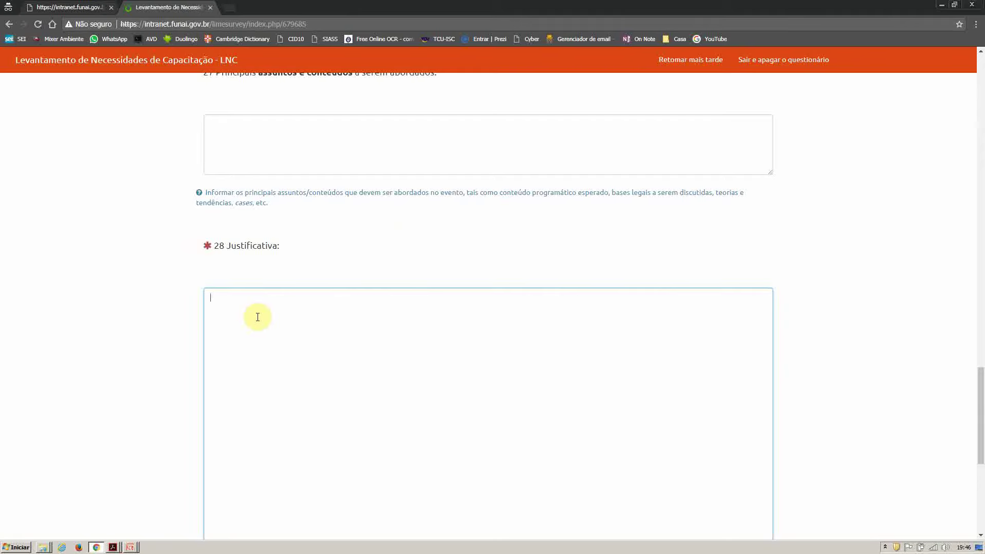
scroll(257, 316, down, 2)
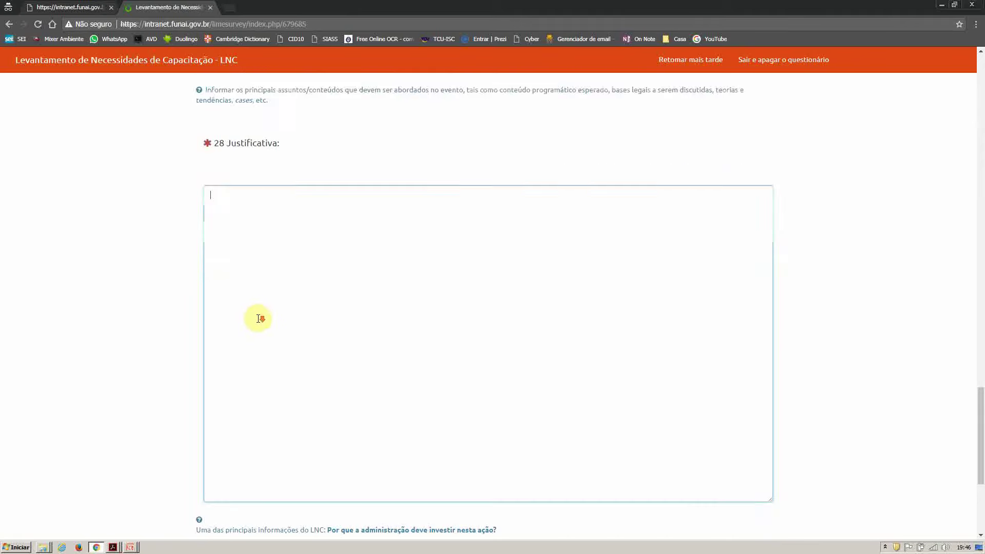
scroll(258, 318, down, 1)
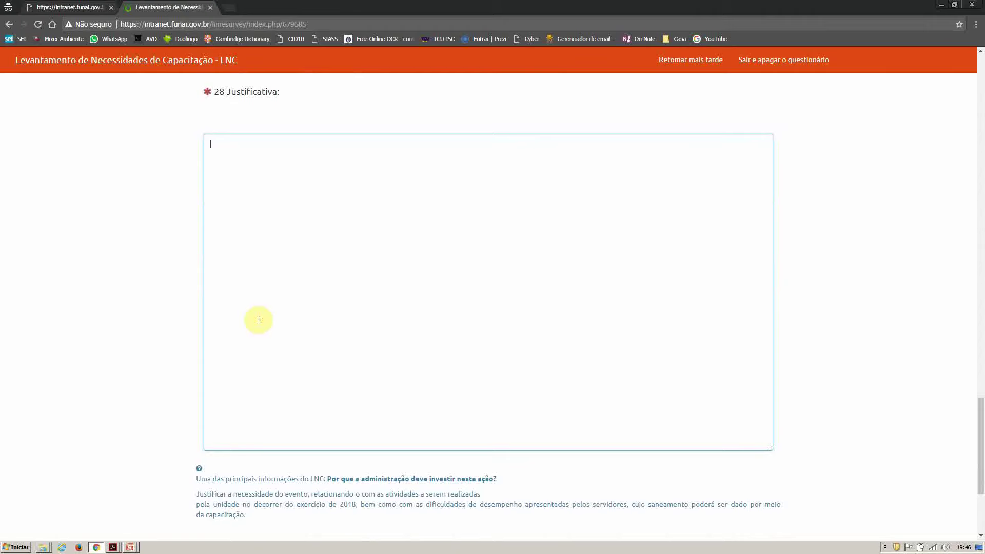